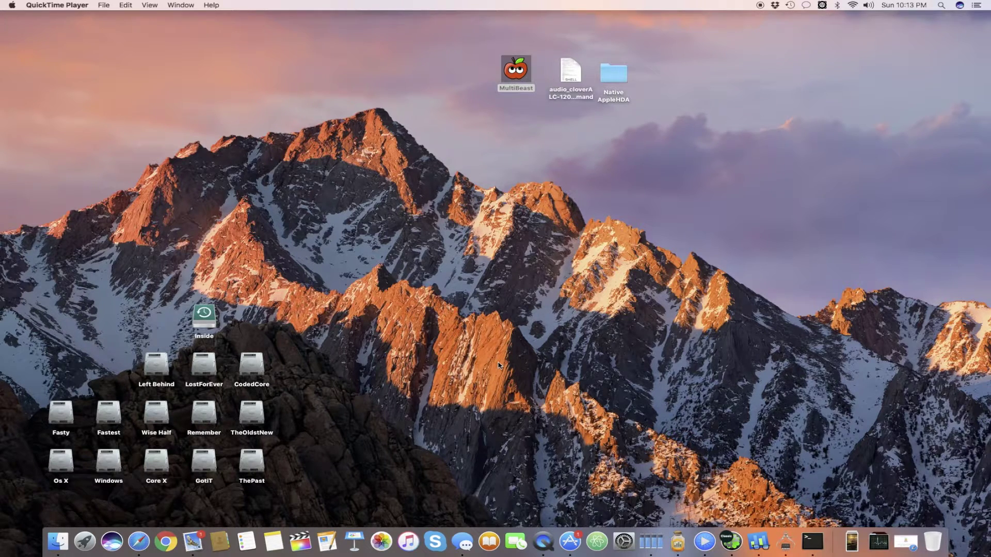
Check About This Mac to confirm macOS Sierra 10.12, then close the overview window.
left_click(12, 5)
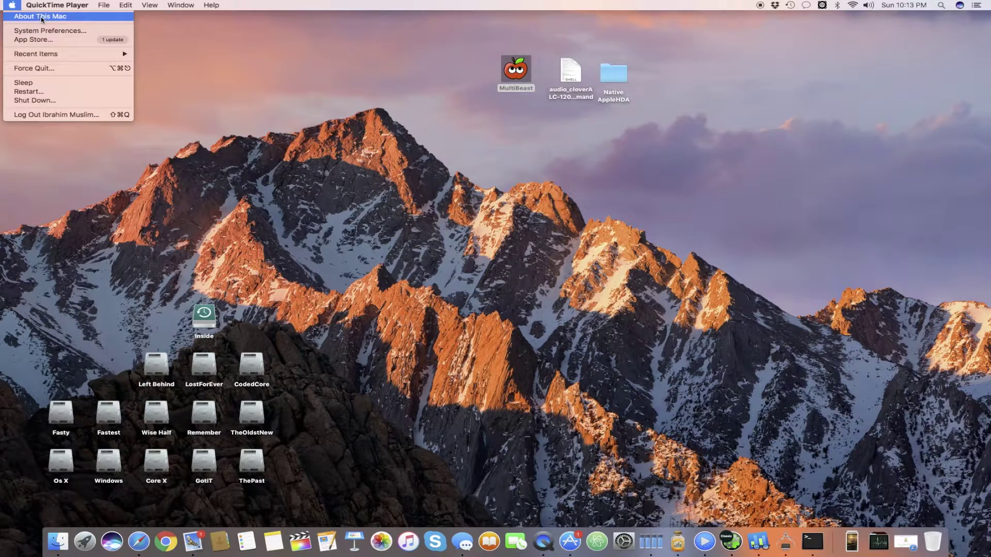
left_click(38, 16)
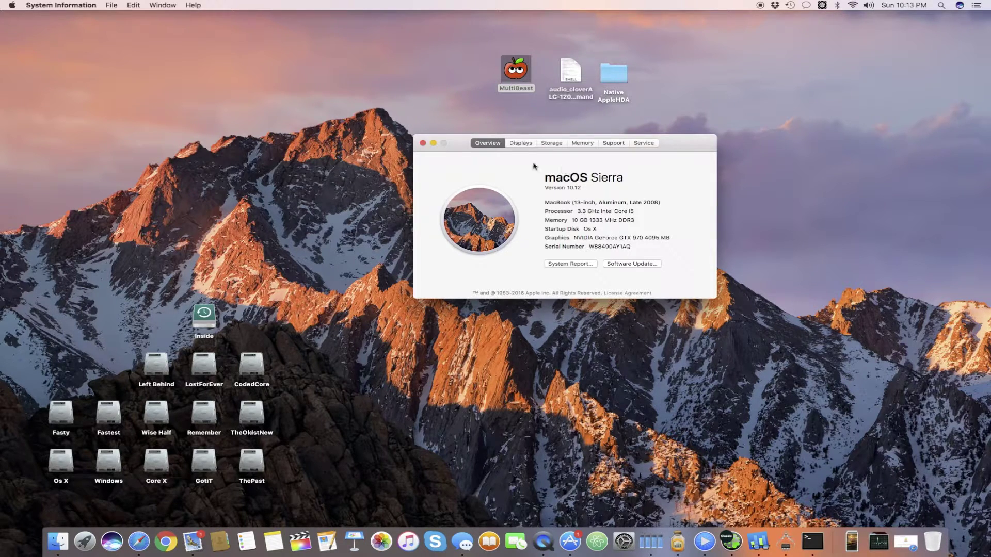
left_click(423, 144)
Shift the three audio-patch desktop items slightly down-left.
left_click_drag(465, 144, 652, 45)
left_click_drag(523, 71, 508, 88)
left_click(602, 95)
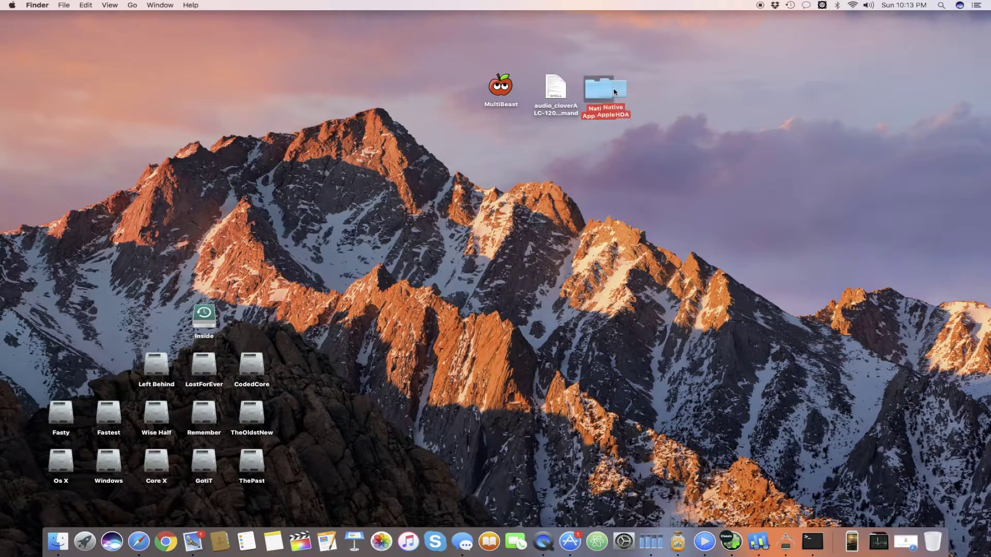
Move the Native AppleHDA folder up near the top of the desktop.
left_click(546, 91)
left_click(634, 160)
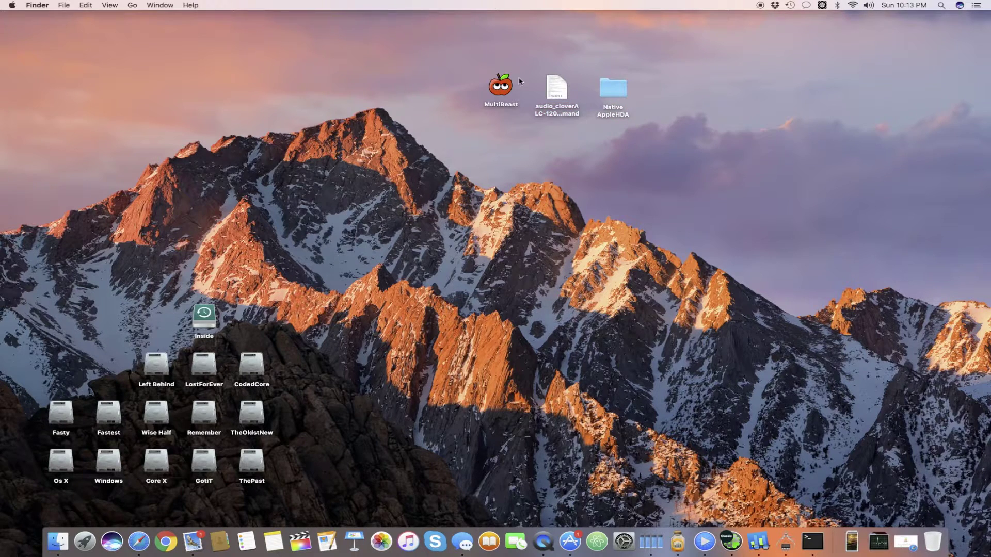
left_click(507, 86)
left_click(553, 89)
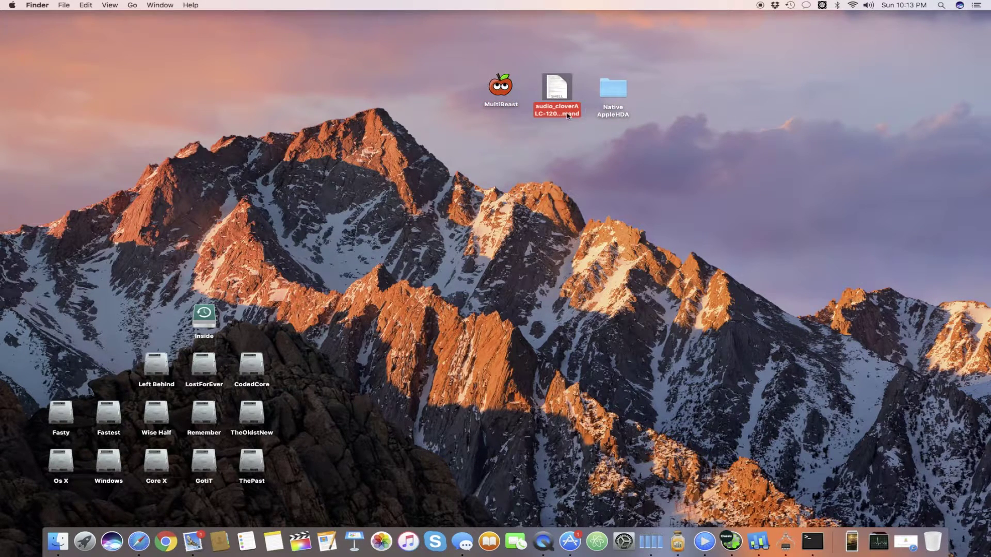
left_click(598, 109)
left_click_drag(646, 142, 476, 73)
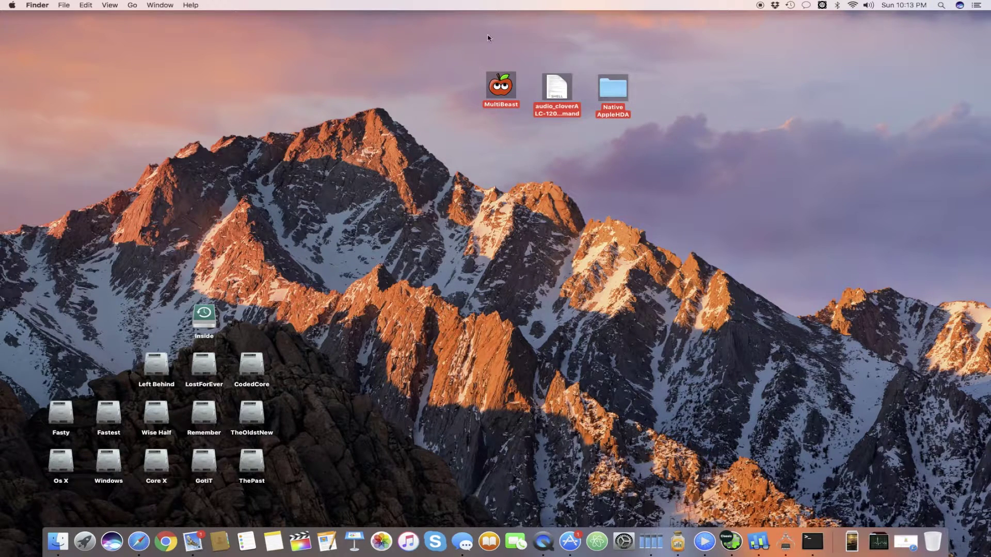
left_click(635, 131)
left_click_drag(613, 87, 628, 37)
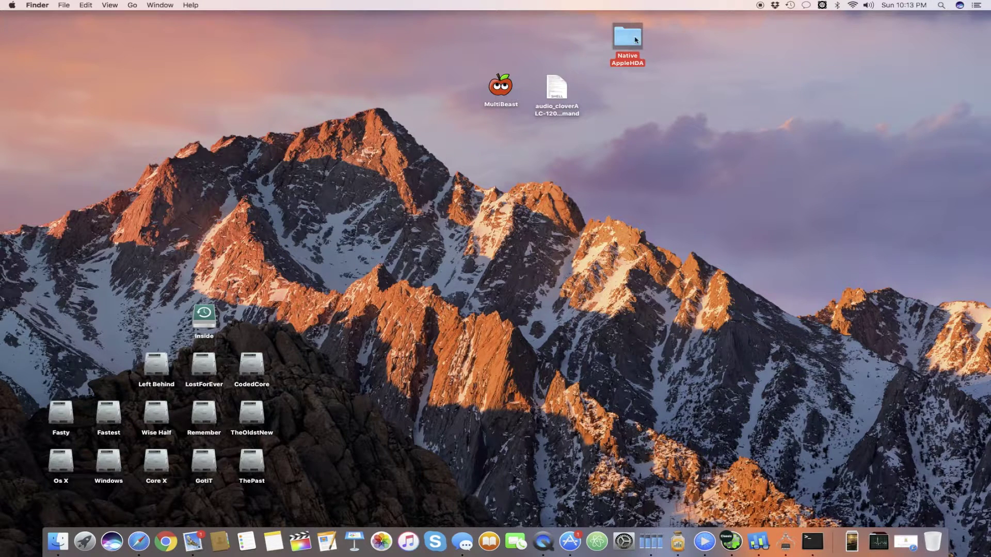
Shift MultiBeast and the audio_cloverALC script up-left, then launch Clover Configurator.
left_click_drag(603, 123, 482, 95)
left_click(482, 94)
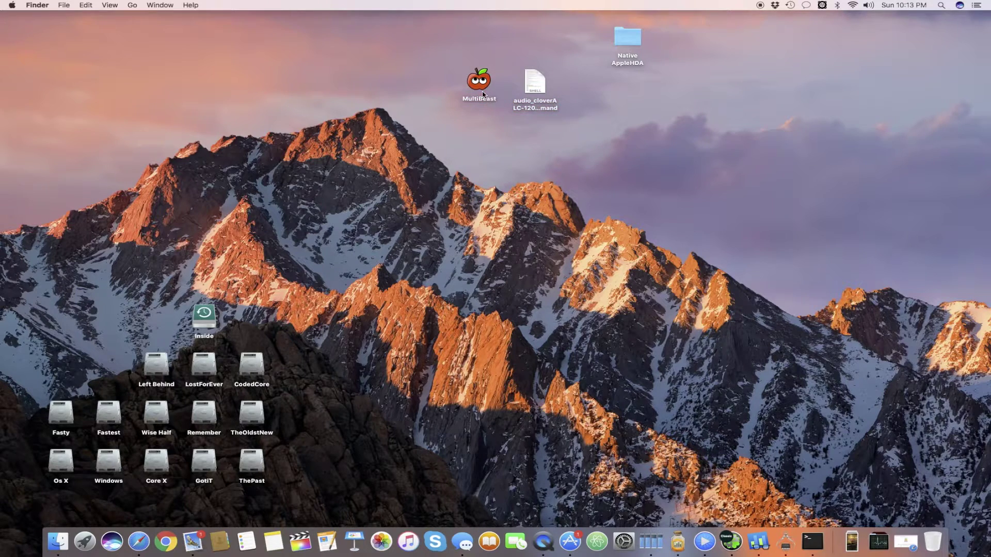
left_click(730, 531)
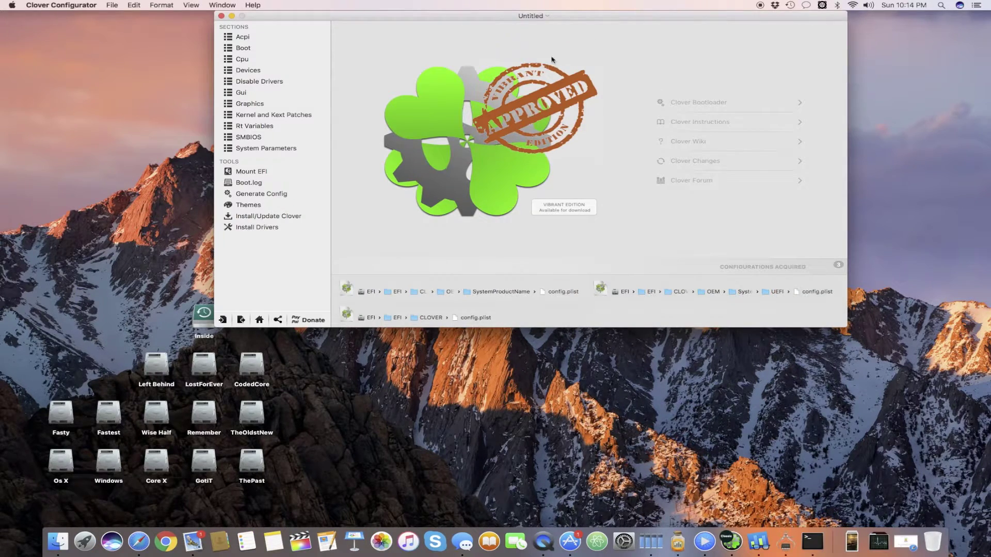
Drag the Clover Configurator window down-right and minimize it to the Dock.
left_click_drag(461, 16, 487, 77)
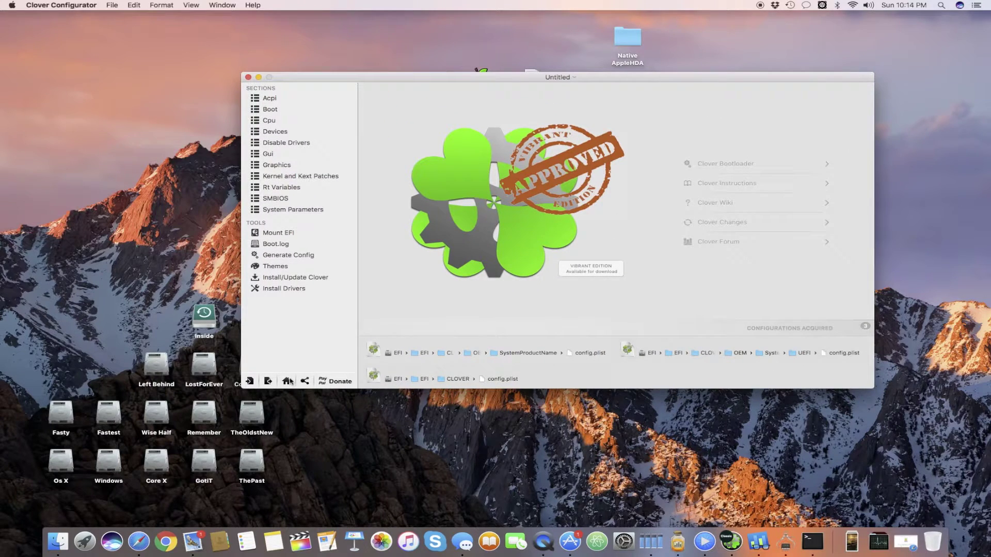
left_click(258, 77)
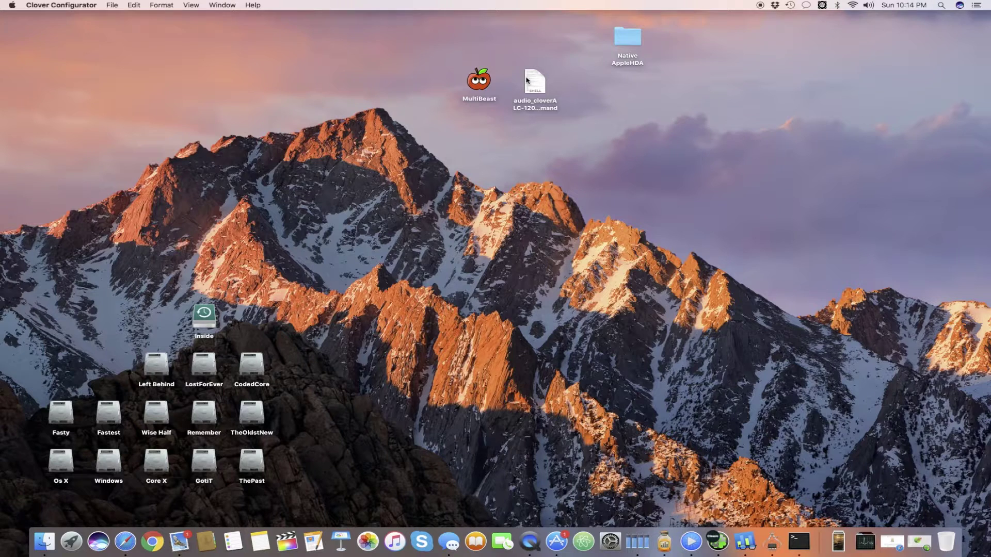
Copy AppleHDA.kext from the Native AppleHDA folder.
double_click(620, 39)
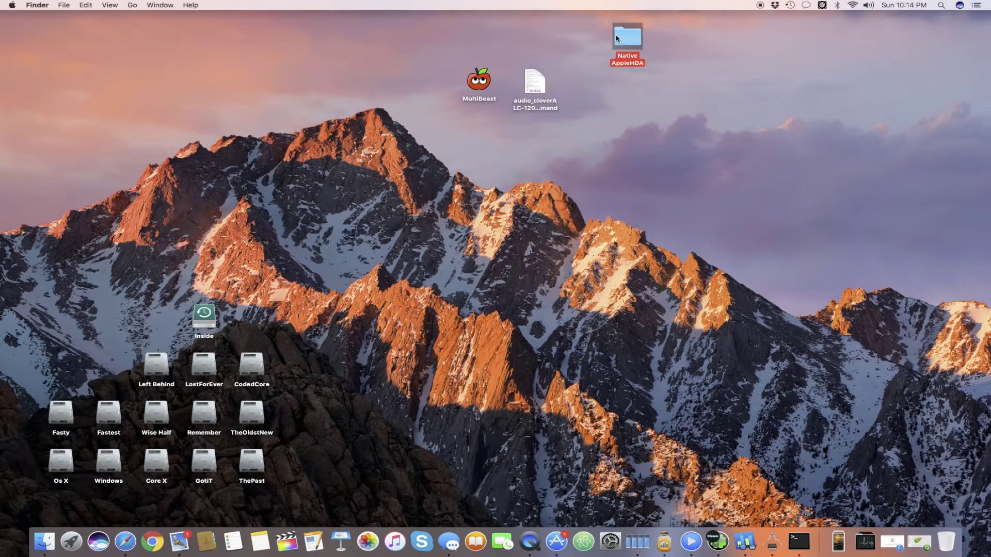
left_click_drag(527, 303, 429, 163)
left_click(476, 192)
right_click(480, 188)
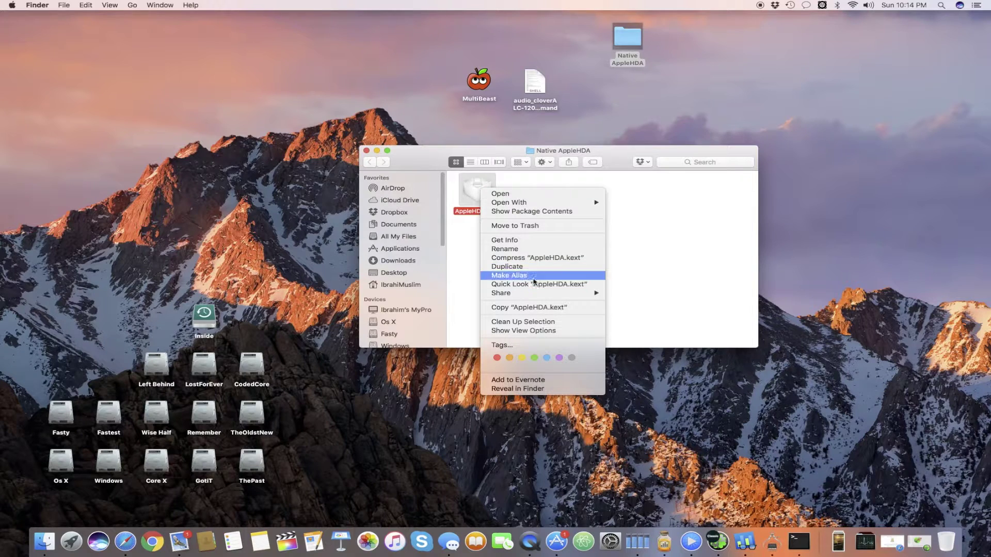
left_click(518, 307)
Paste AppleHDA.kext into the EFI volume's EFI > CLOVER > kexts > 10.12 folder.
double_click(840, 75)
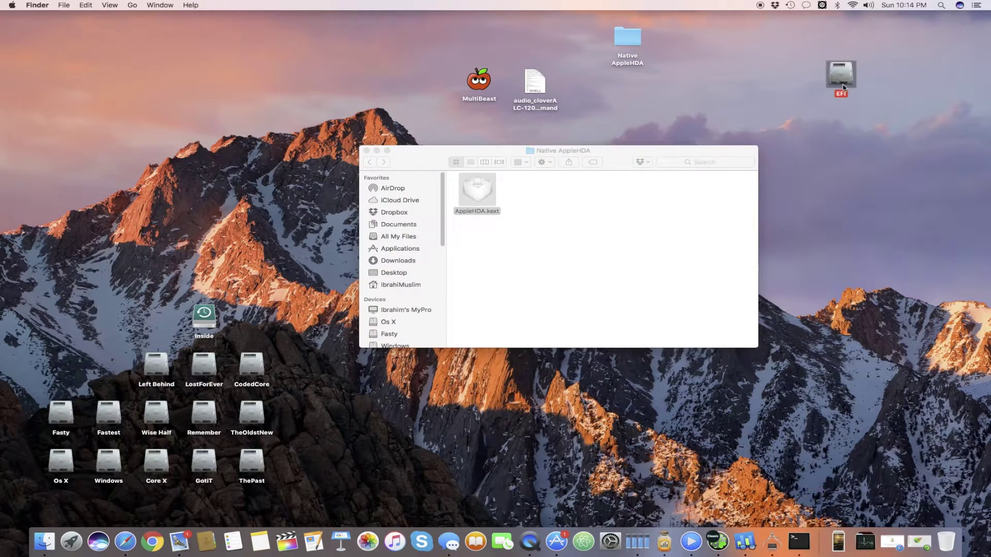
left_click(635, 200)
double_click(634, 200)
double_click(736, 194)
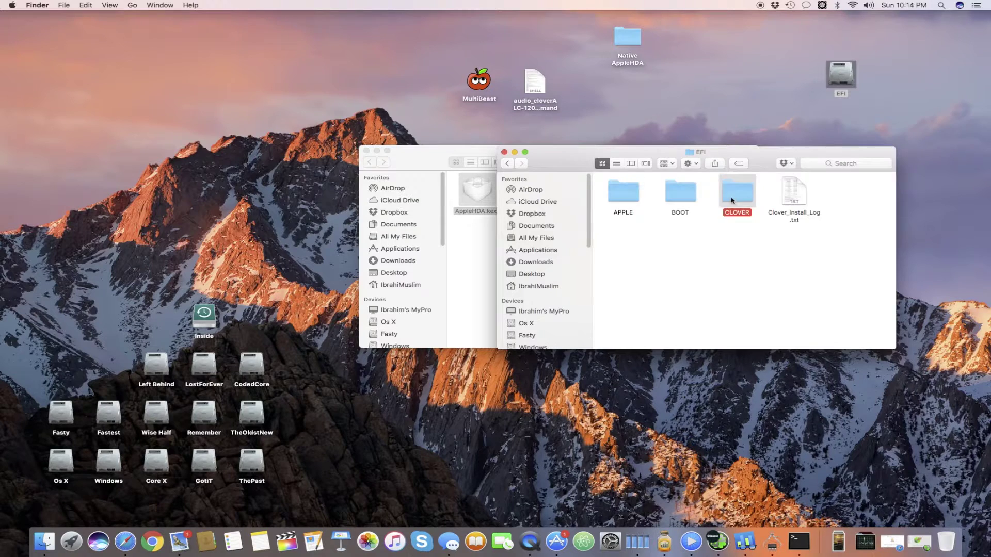
double_click(811, 250)
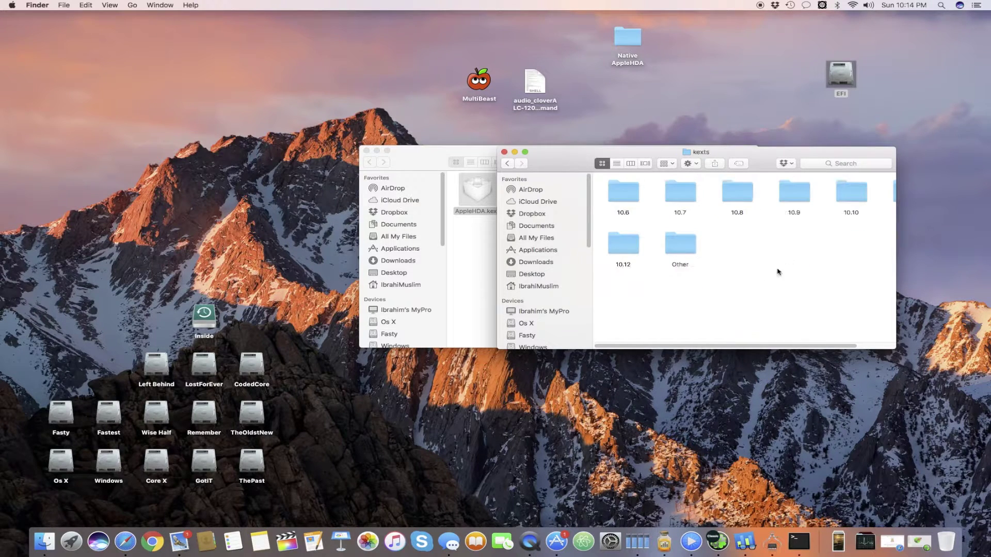
double_click(630, 246)
left_click_drag(576, 162, 392, 177)
right_click(524, 283)
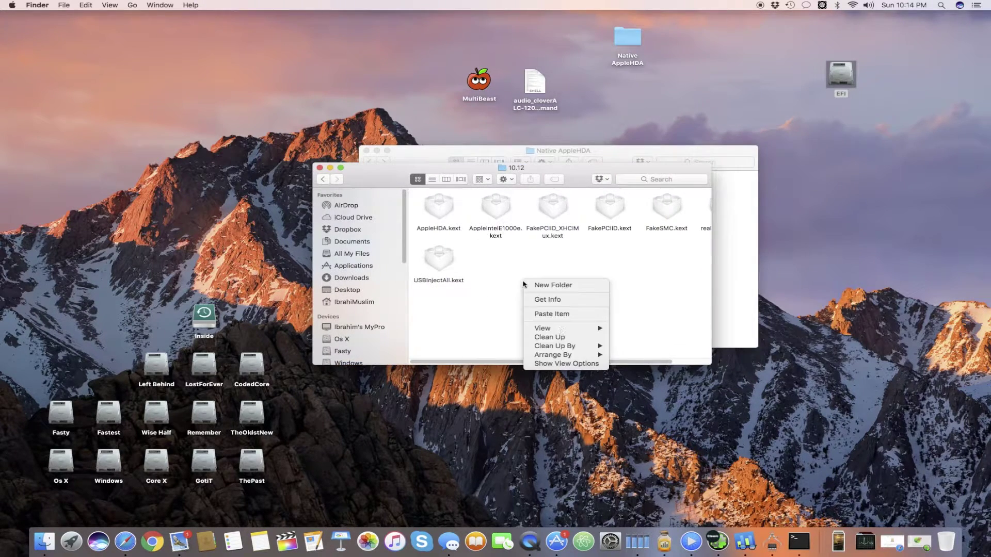
left_click(587, 315)
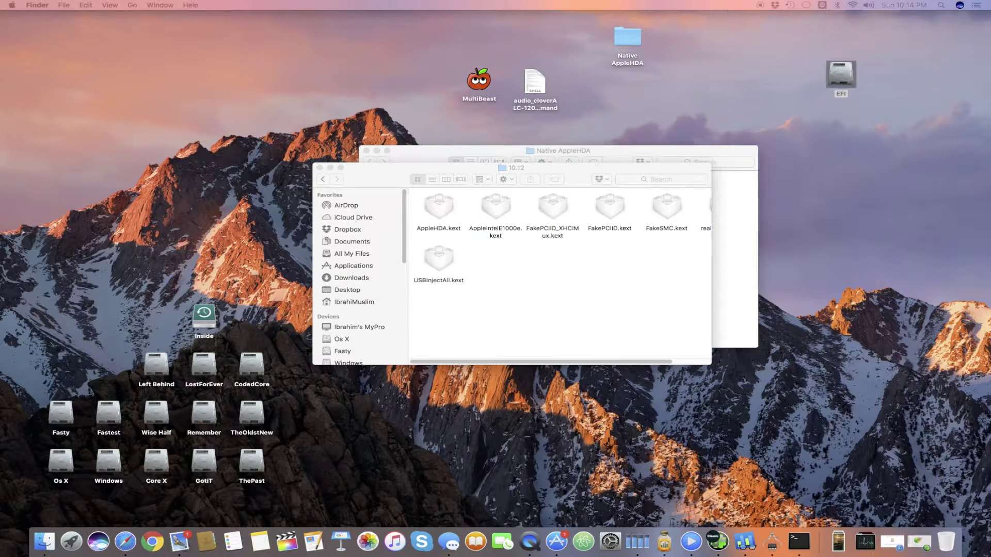
Close the 10.12 and Native AppleHDA windows and launch MultiBeast.
left_click(320, 168)
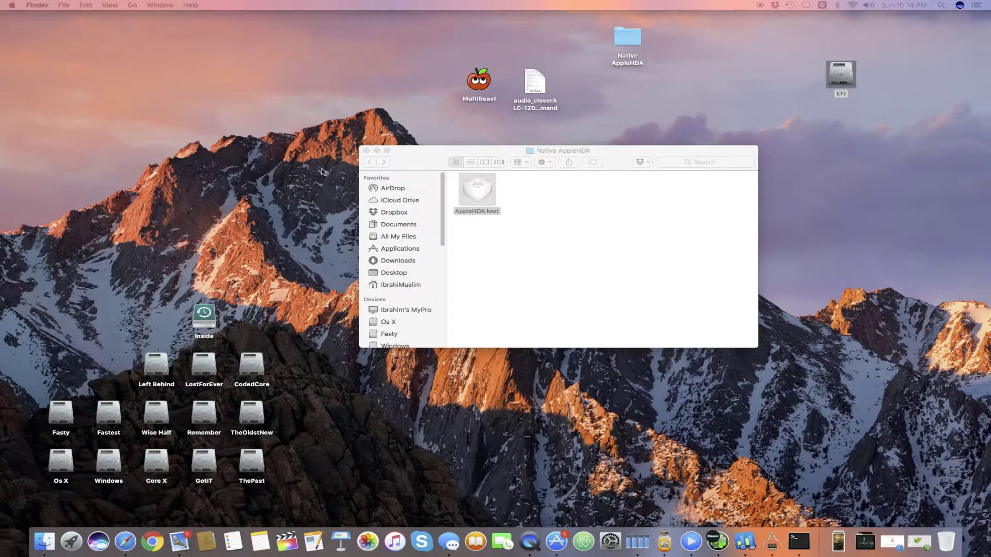
left_click(366, 150)
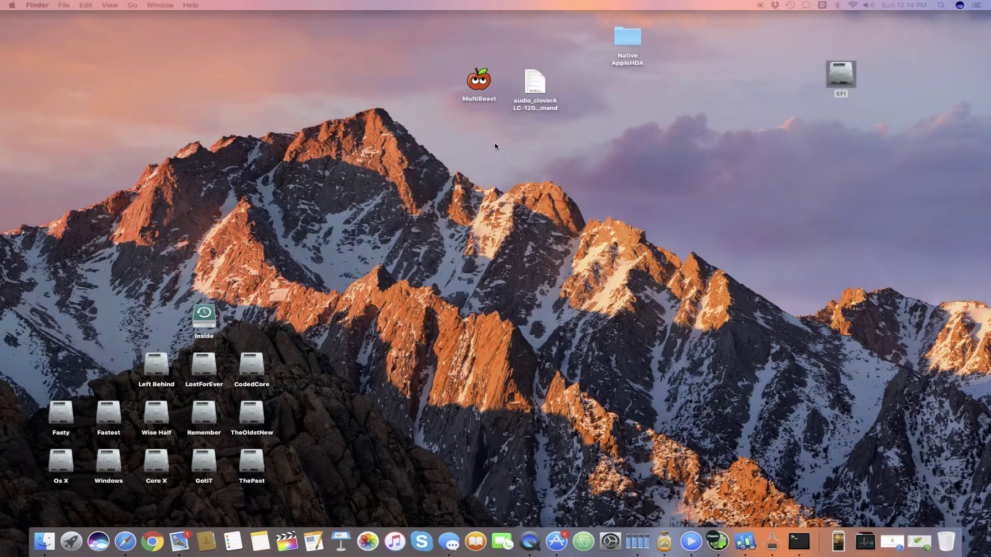
double_click(480, 86)
Tick ALC1150 under Drivers > Audio > Realtek ALCxxx.
left_click(333, 160)
left_click(385, 189)
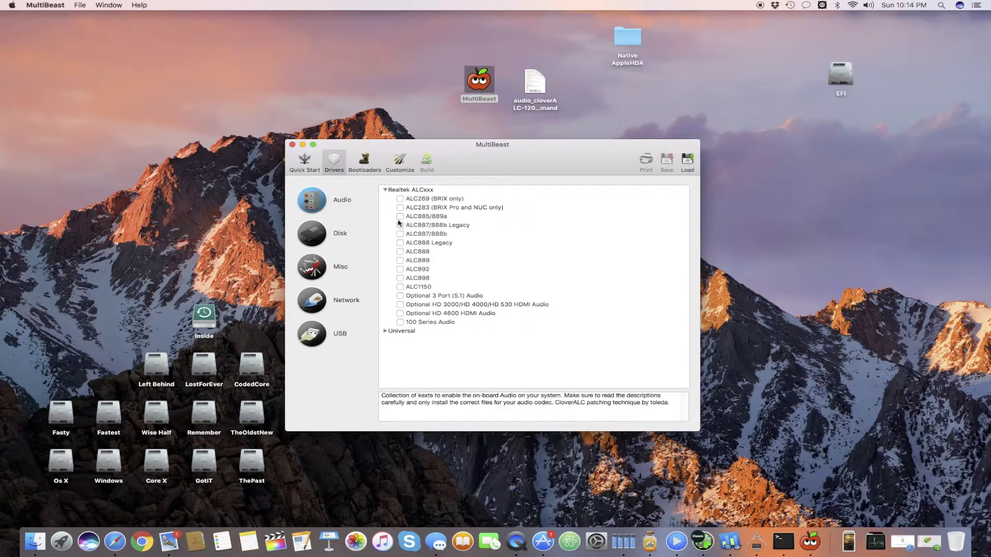
left_click(438, 286)
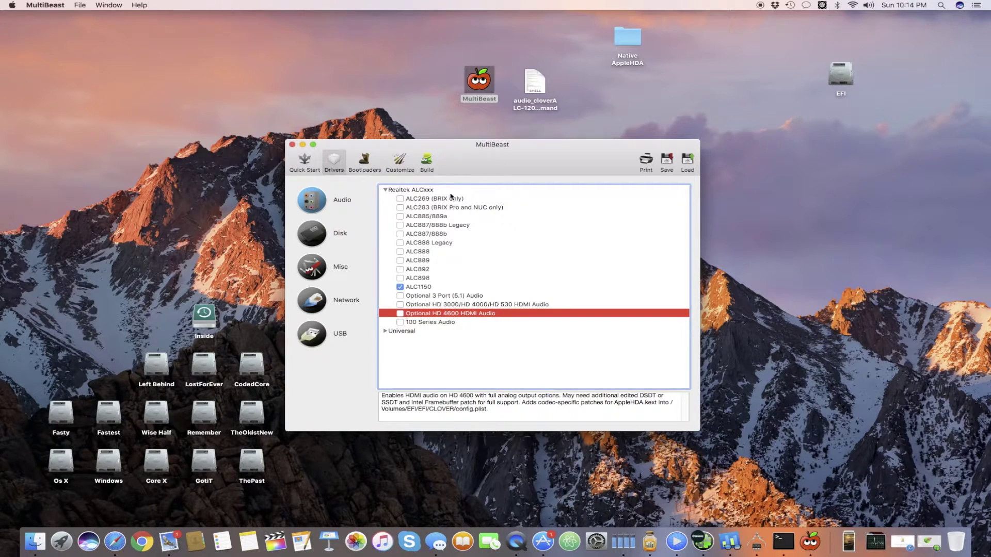
Review the ALC1150 build, install it past the license prompt, and close MultiBeast.
left_click(424, 162)
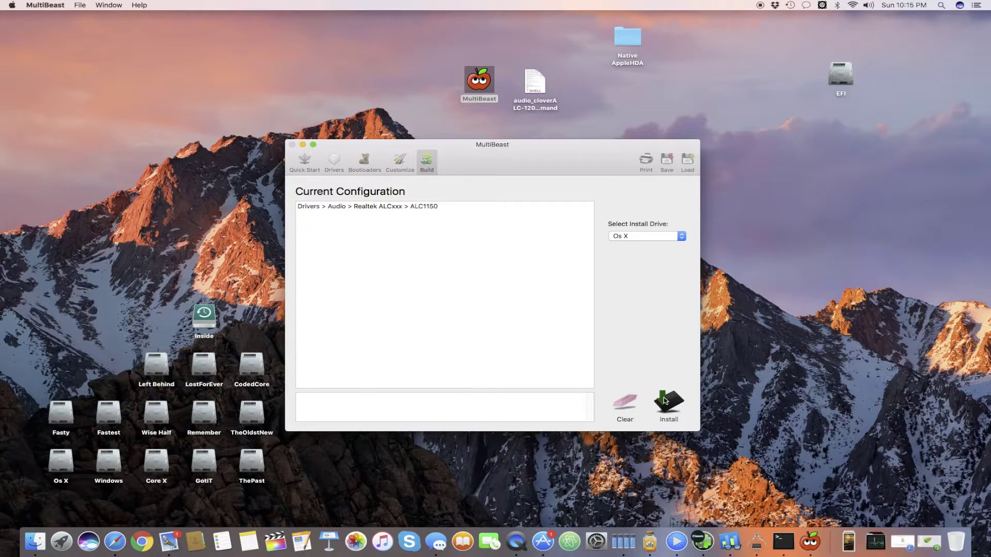
left_click(665, 401)
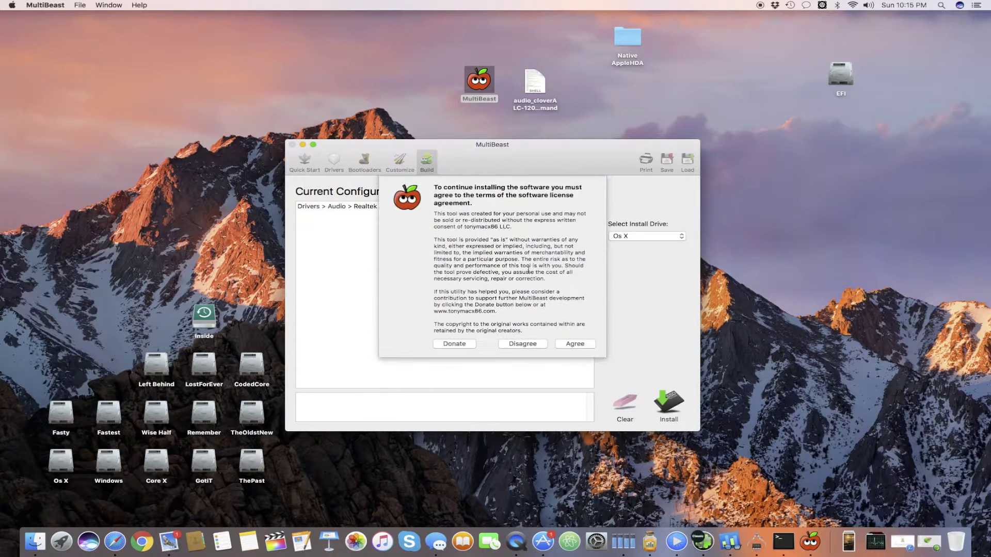
left_click(537, 344)
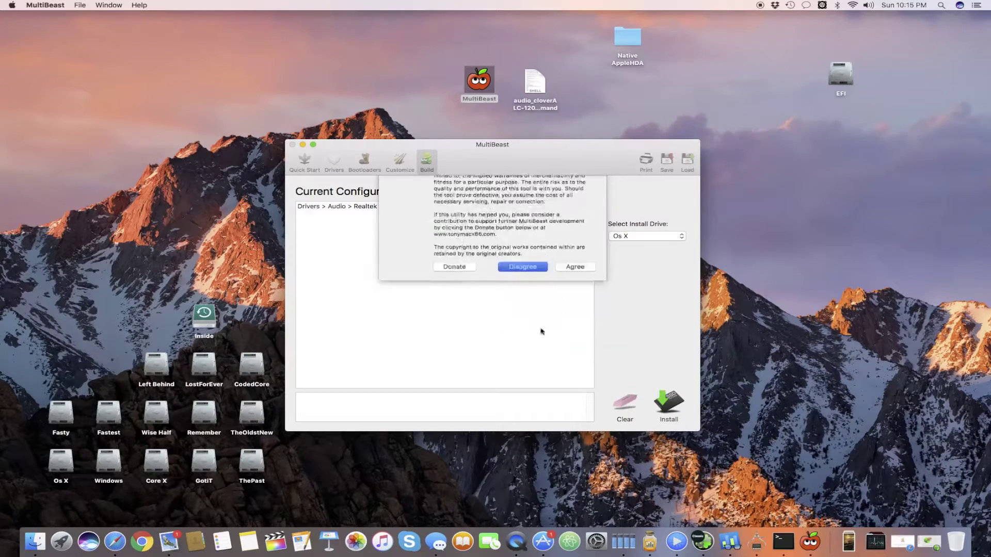
left_click(292, 145)
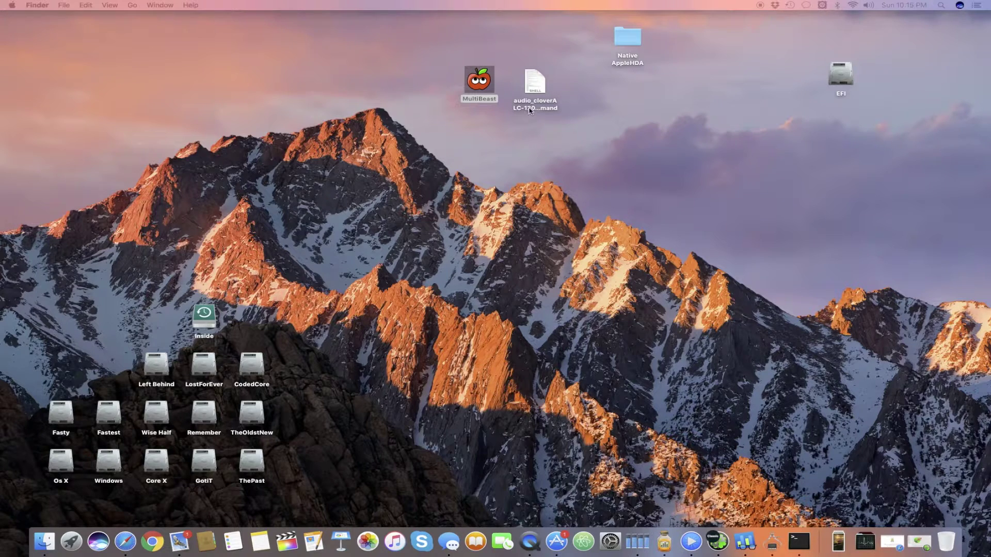
Run the audio_cloverALC-120 script and authenticate with the administrator password.
double_click(535, 83)
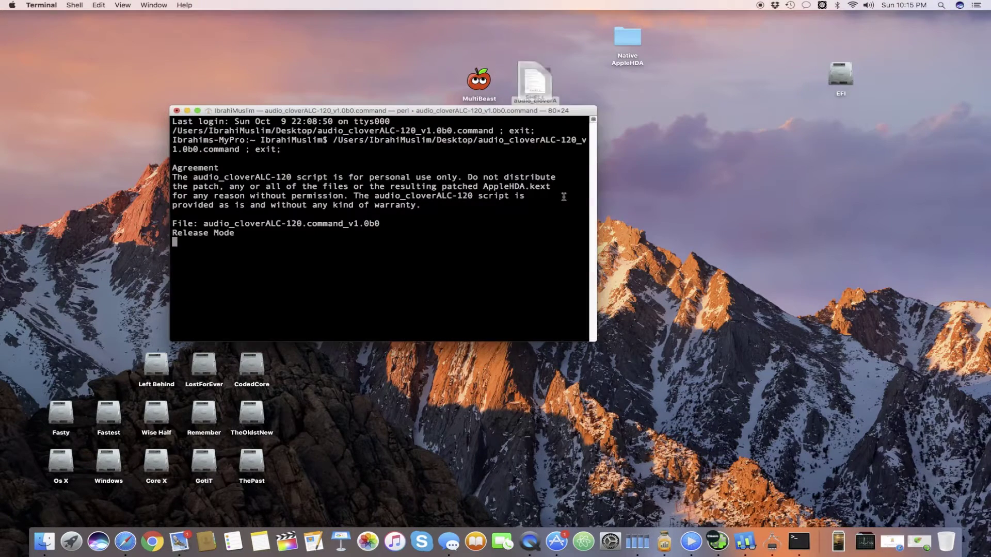
left_click_drag(501, 111, 715, 114)
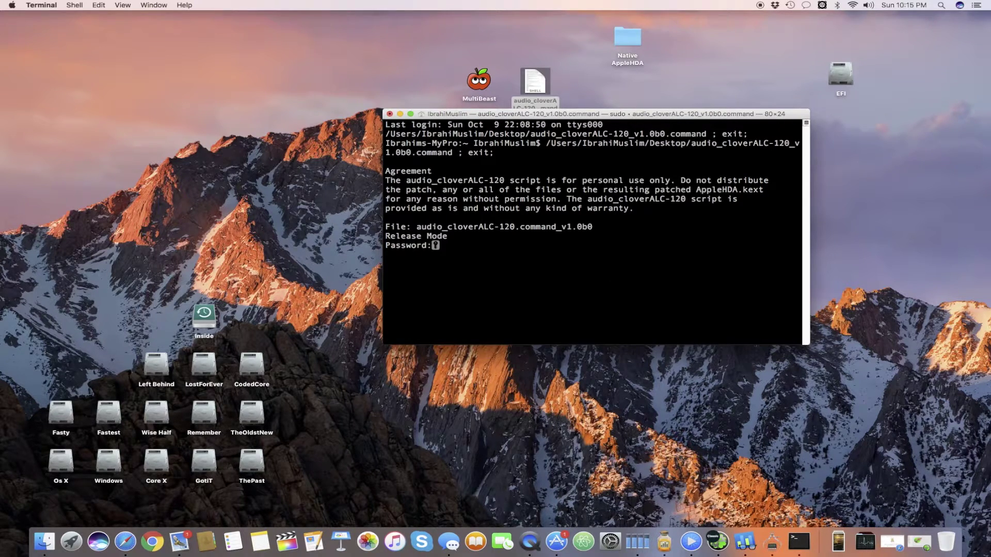
key("Return")
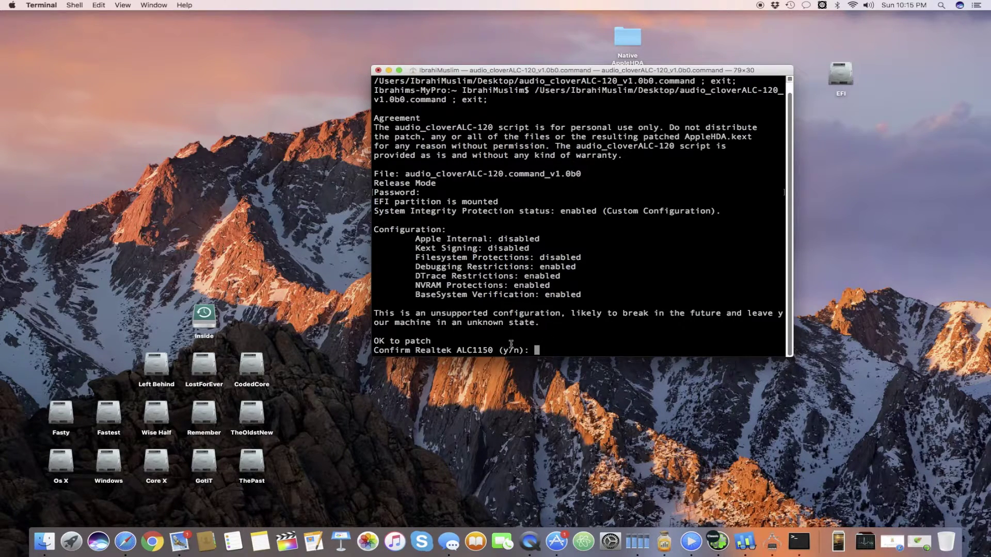
Answer y to ALC1150 patching, Clover audio ID injection and audio ID 1, then close Terminal.
type("y")
key("Return")
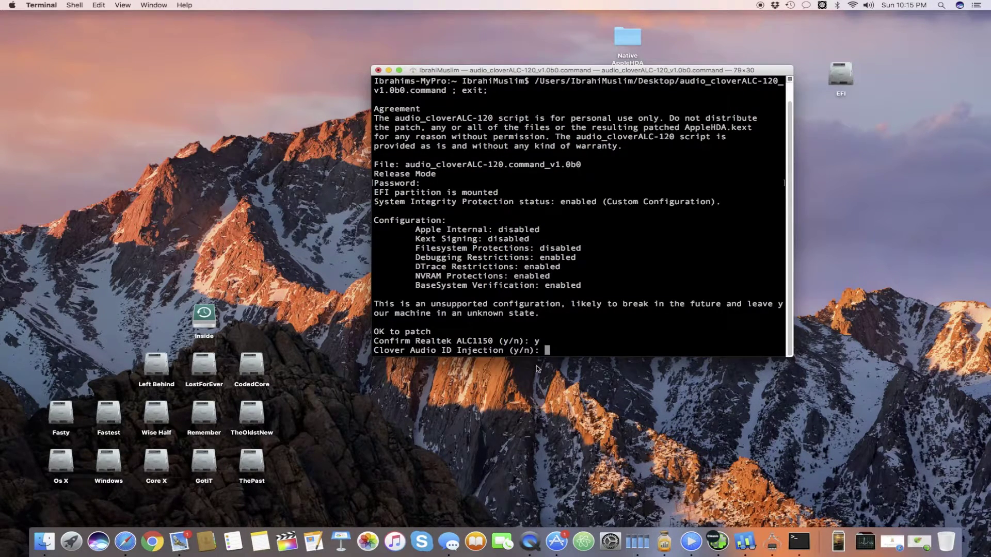
type("y")
key("Return")
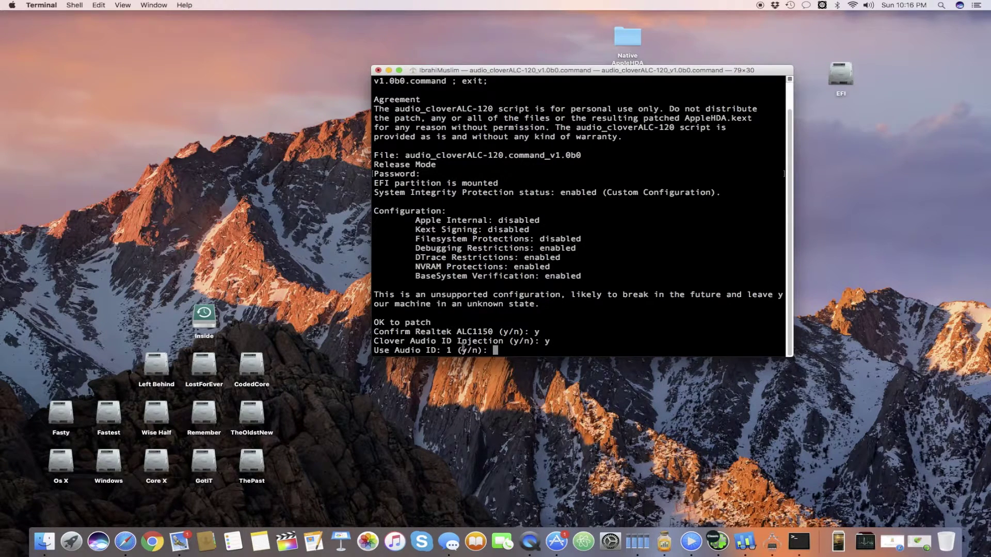
type("y")
key("Return")
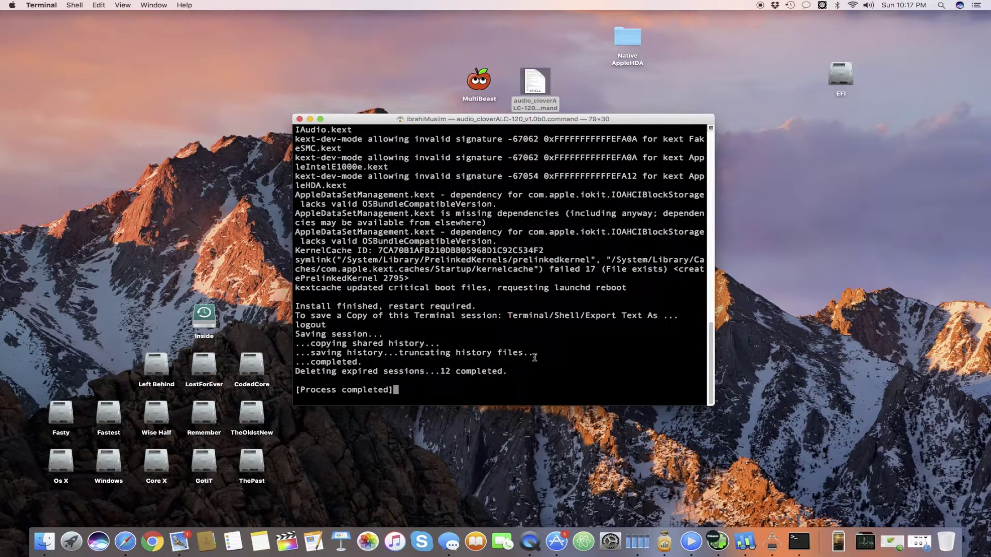
left_click(299, 119)
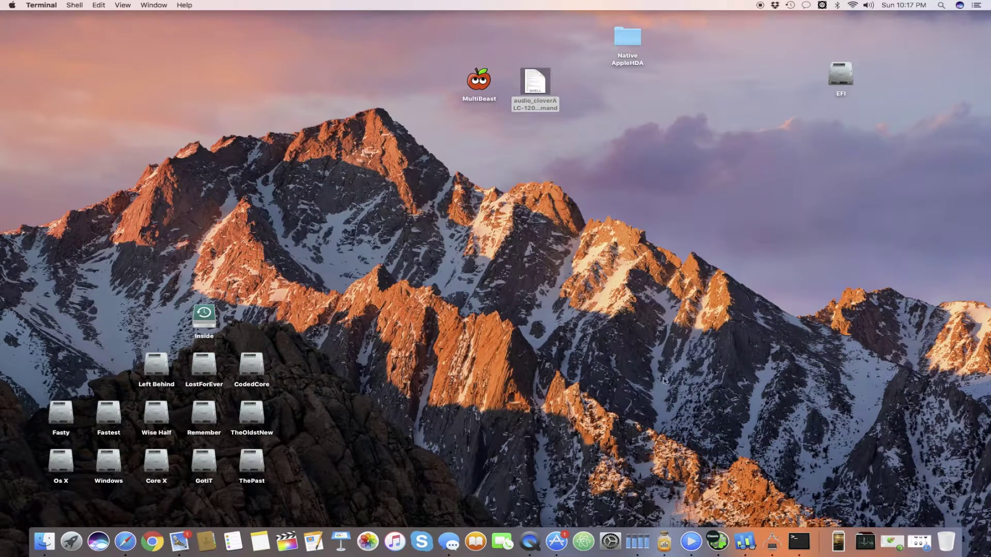
left_click(721, 536)
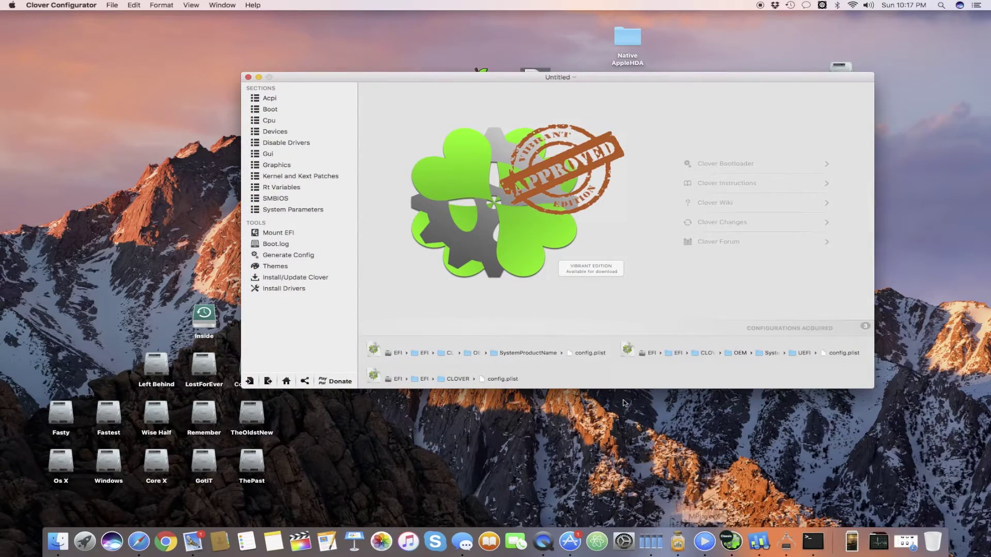
left_click(510, 381)
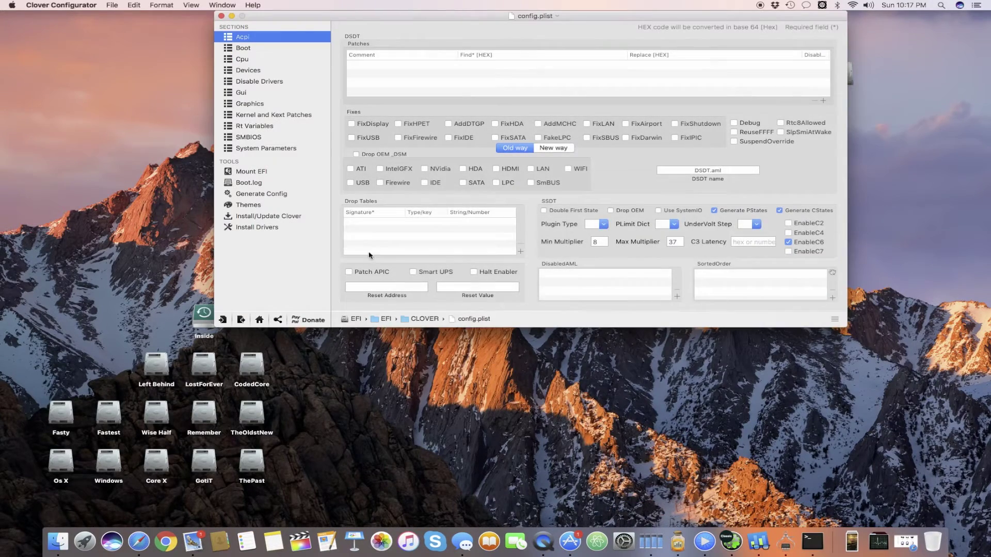
left_click(271, 114)
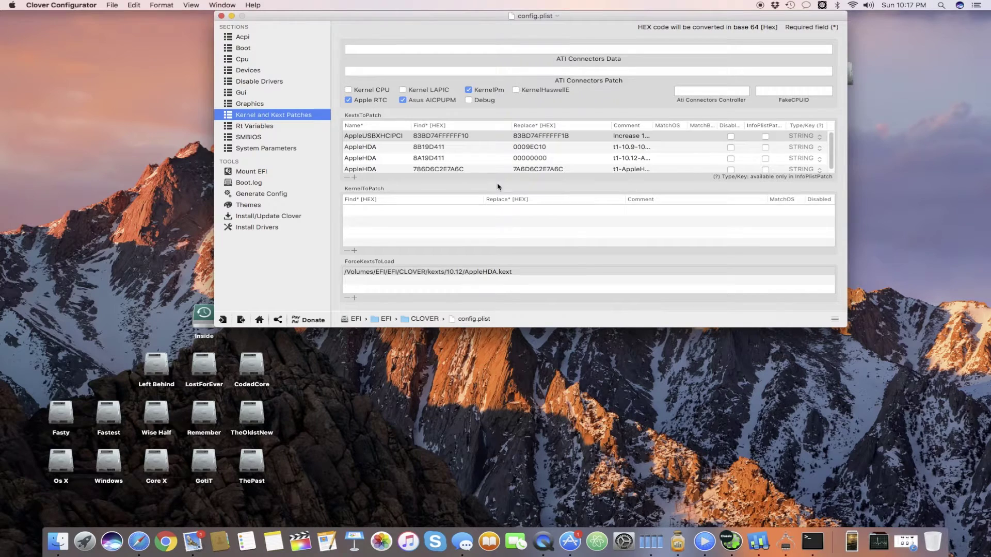
scroll(831, 152, "down", 1)
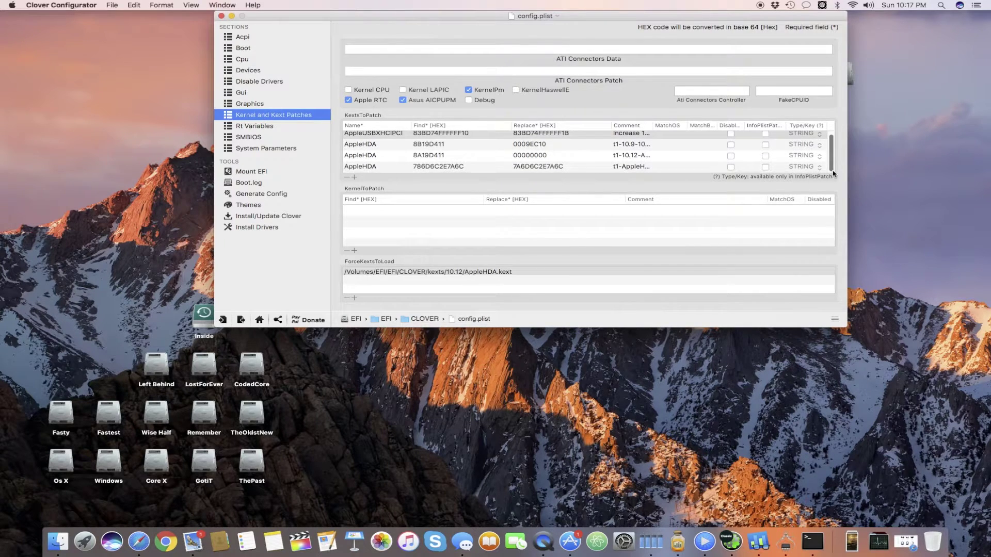
left_click(847, 330)
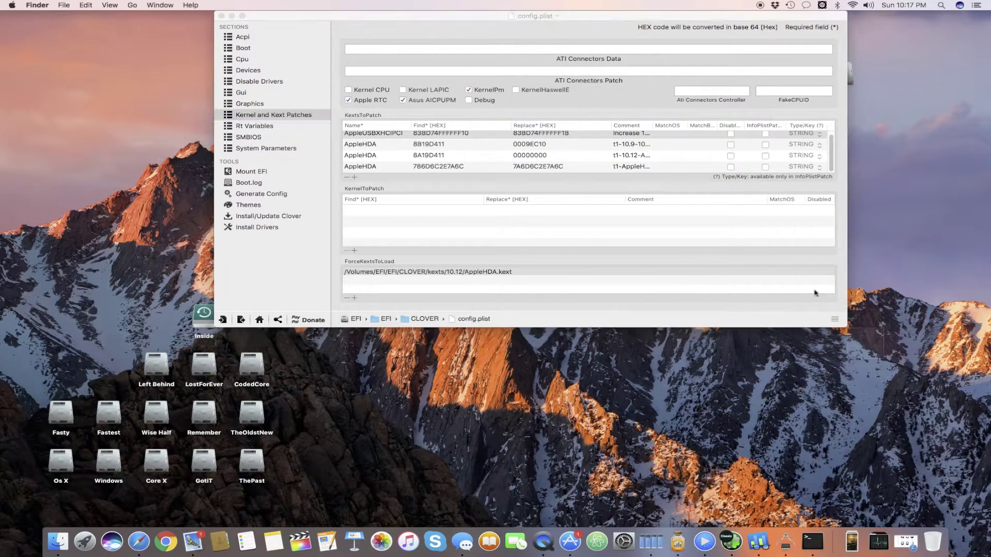
left_click(366, 147)
left_click(382, 168)
left_click(510, 145)
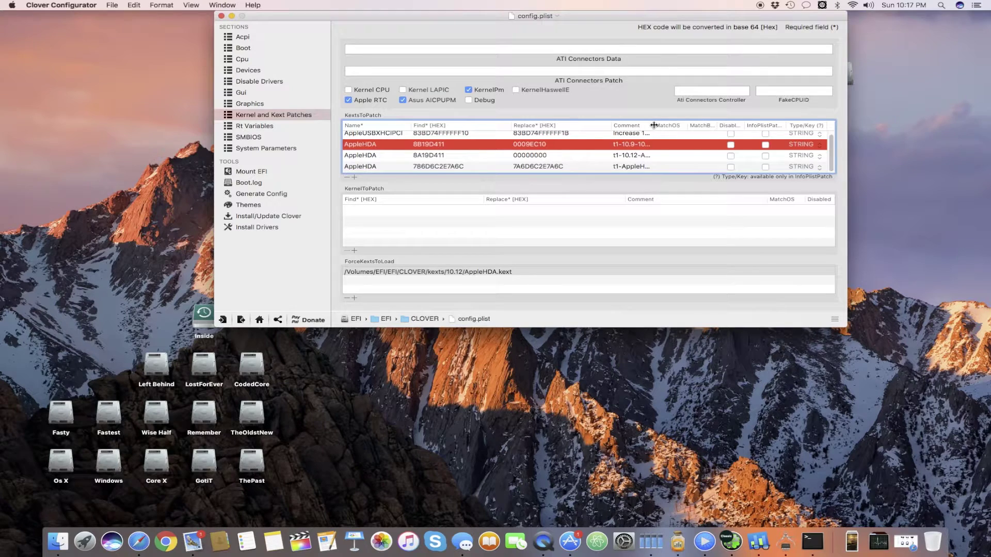
left_click_drag(654, 125, 711, 125)
scroll(732, 158, "down", 1)
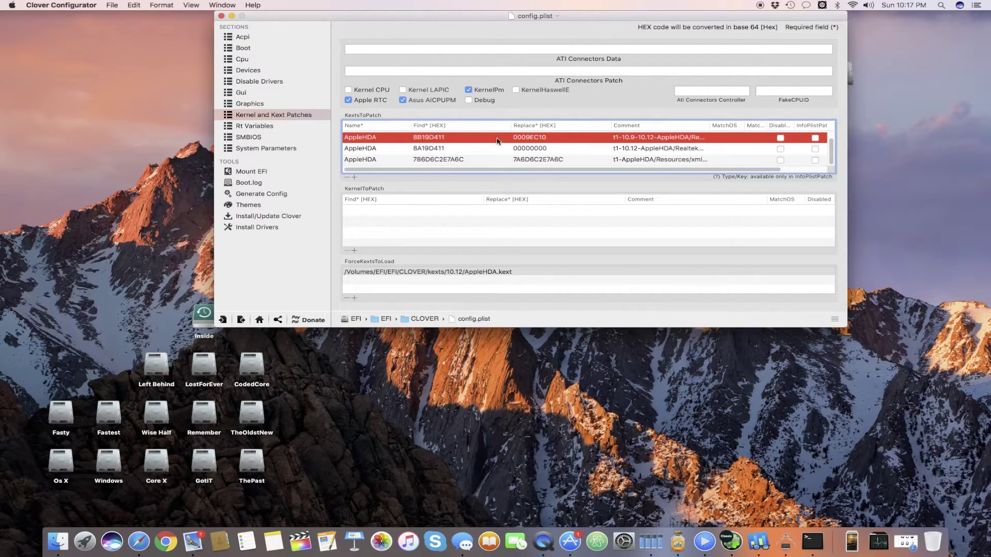
left_click(220, 16)
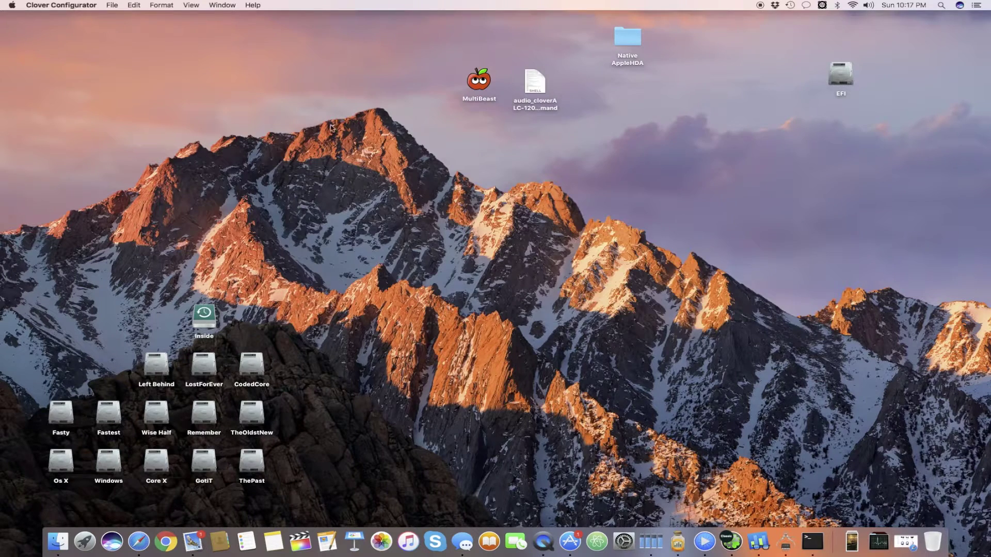
Open the Sound pane in System Preferences.
left_click(11, 5)
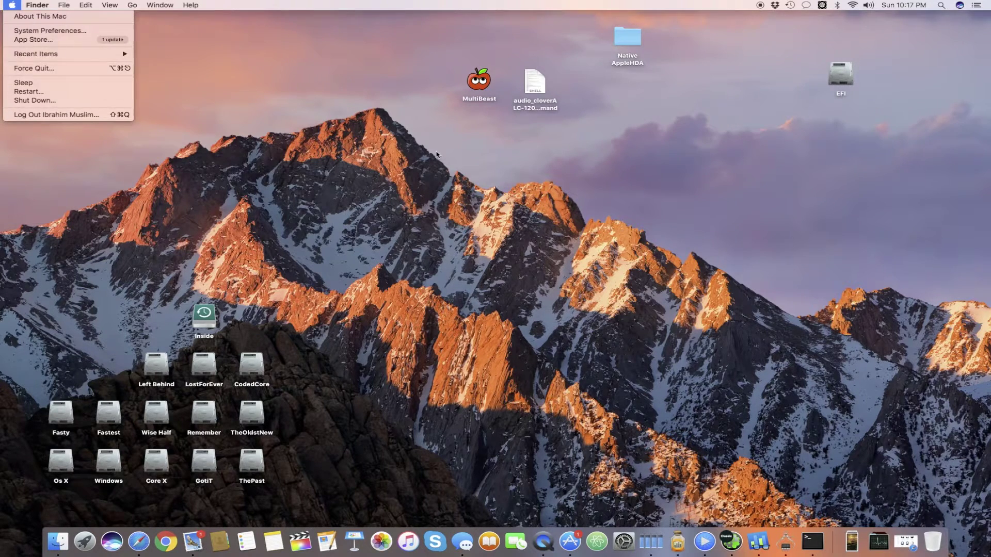
key("Escape")
left_click(634, 530)
left_click(615, 218)
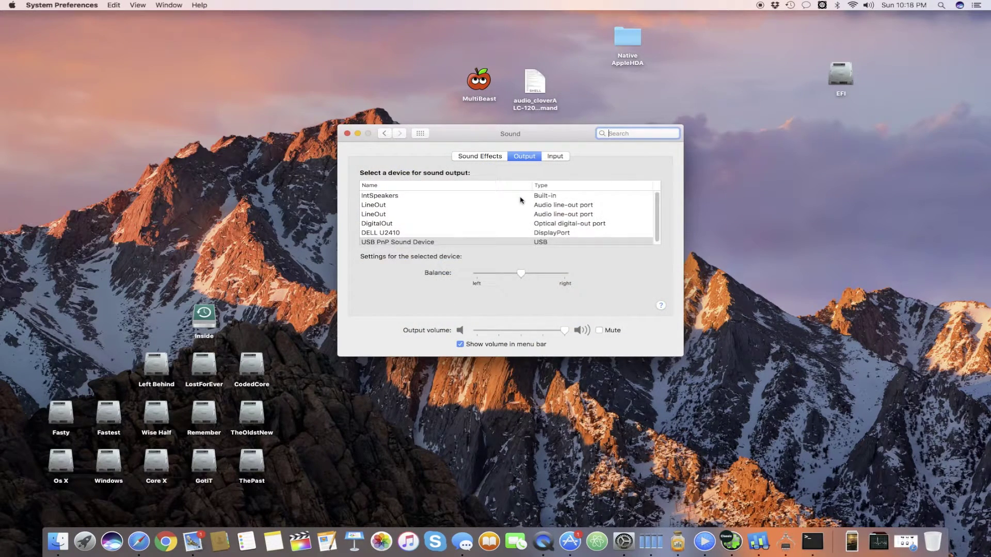
Test the LineOut and DigitalOut outputs, leave DigitalOut selected, and close the window.
left_click(553, 206)
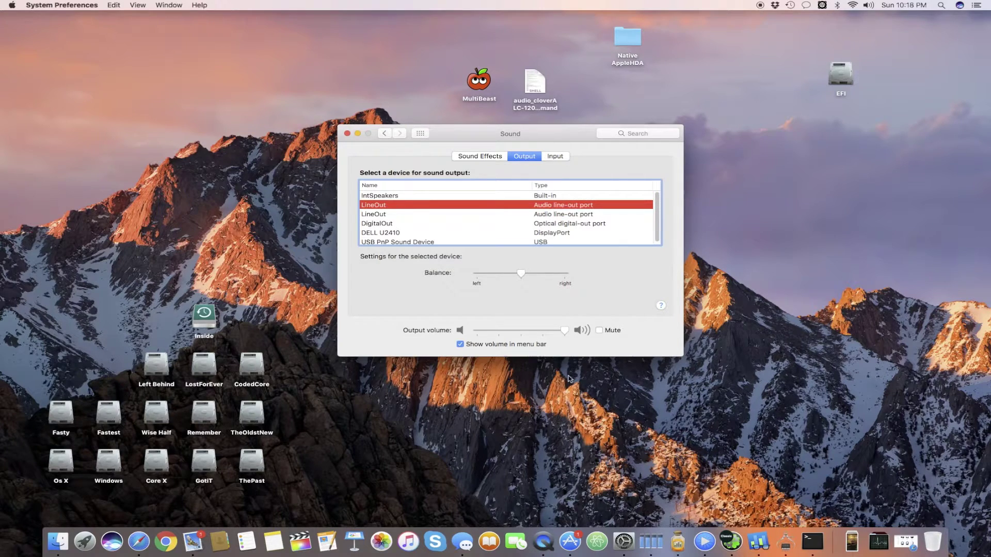
left_click(549, 224)
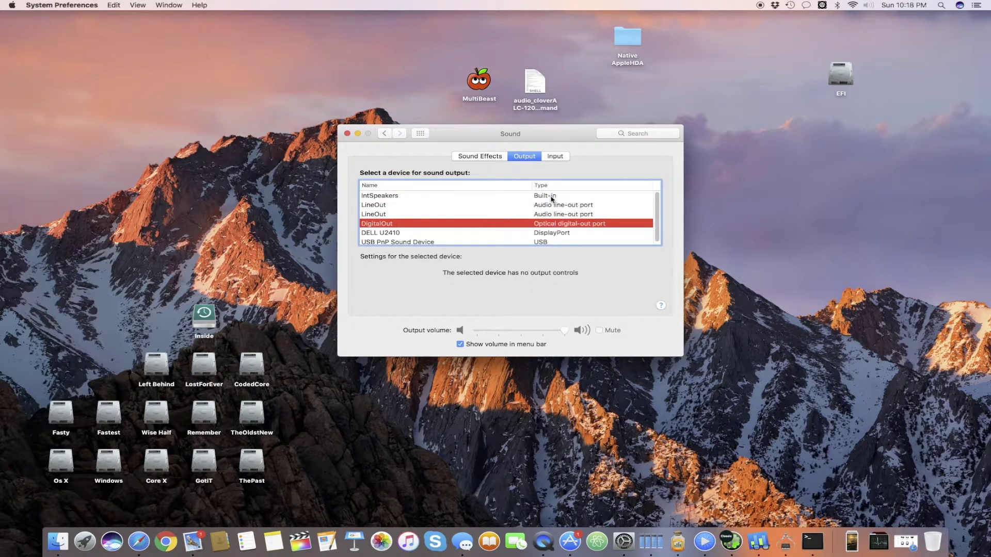
left_click(552, 215)
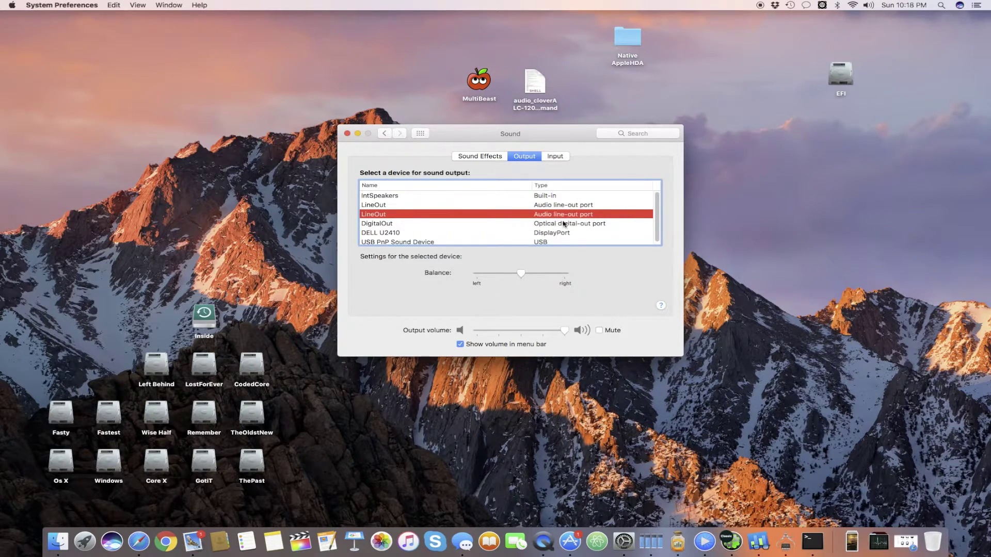
left_click(564, 225)
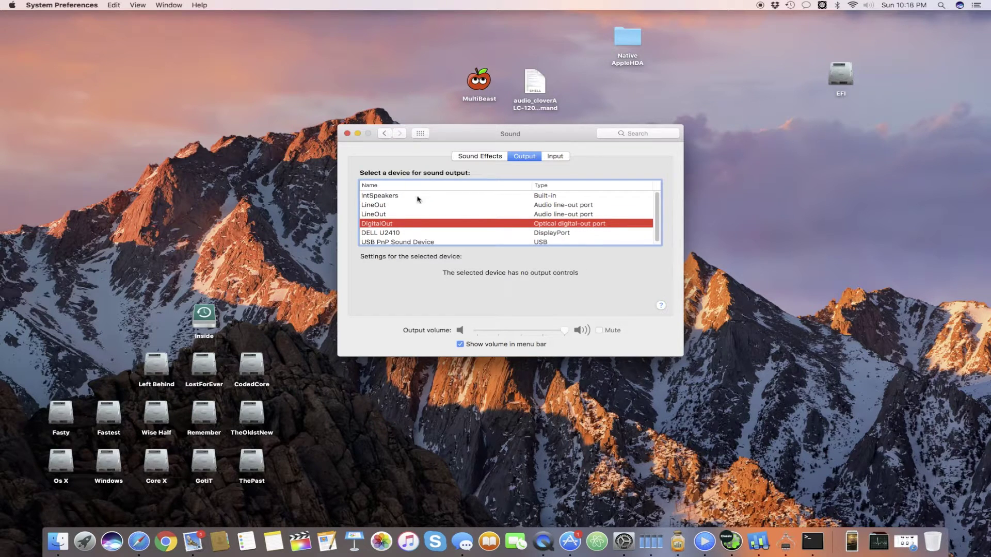
scroll(418, 224, "down", 1)
left_click(347, 134)
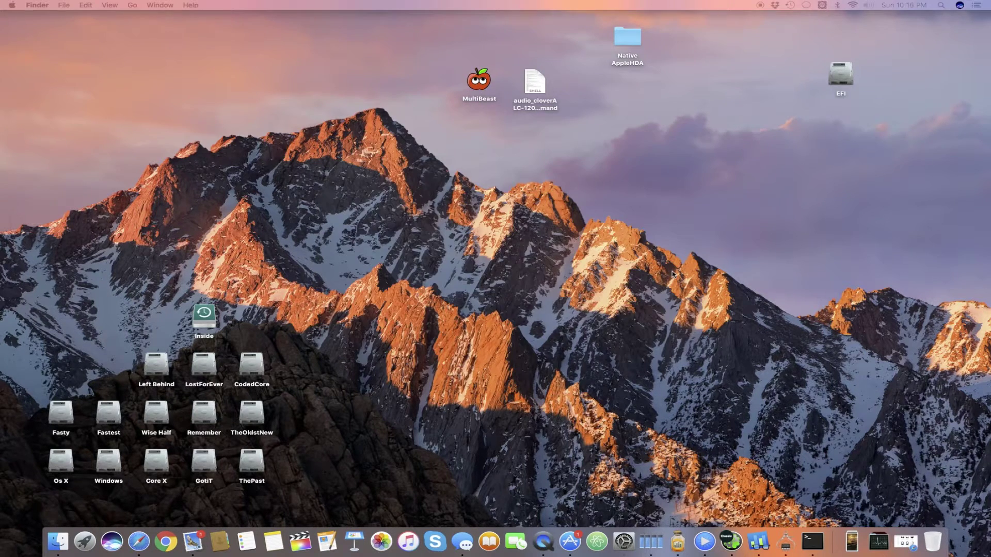